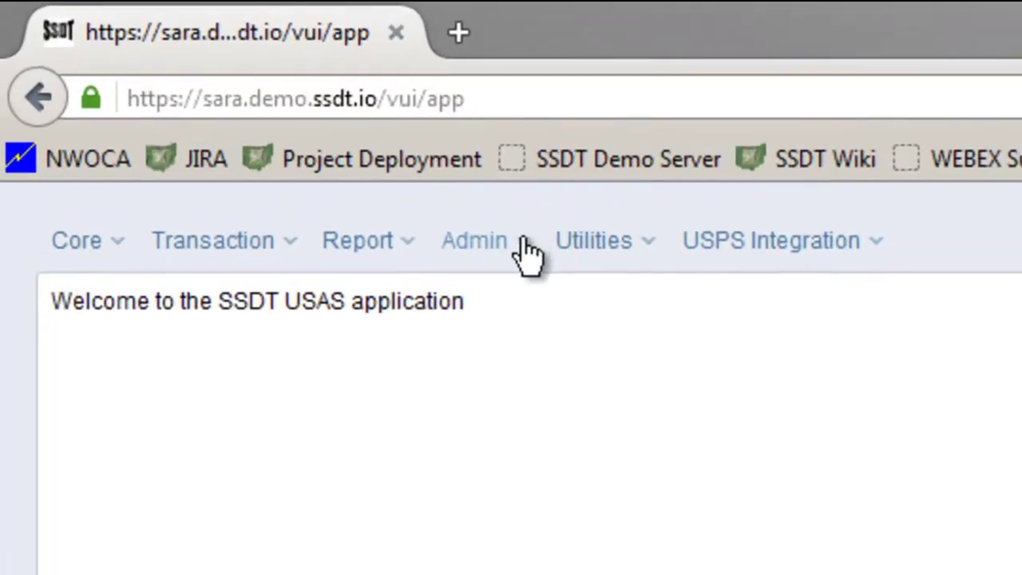
# Go to the Account Filters page from the Admin menu
pyautogui.click(205, 96)
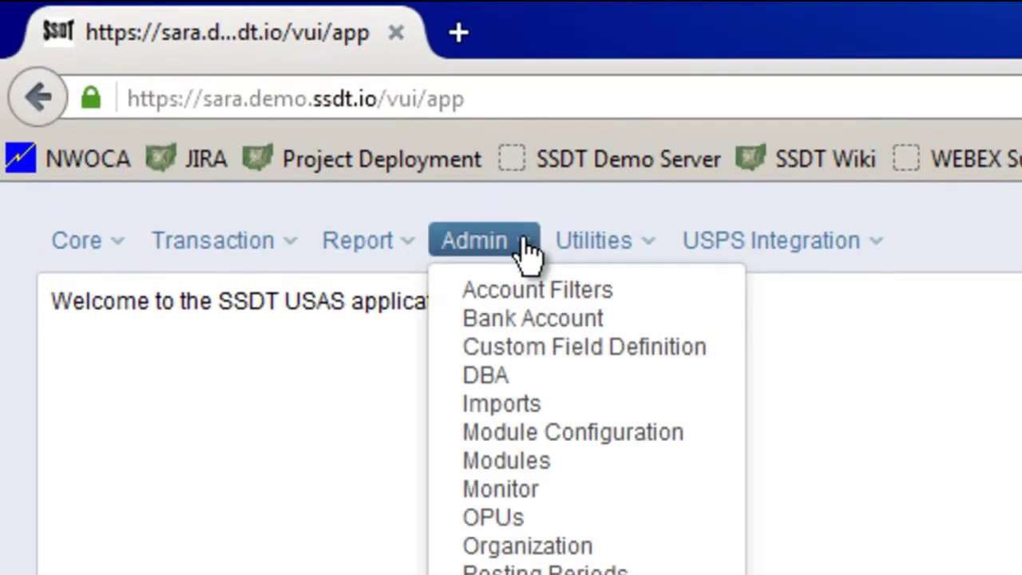
pyautogui.click(527, 292)
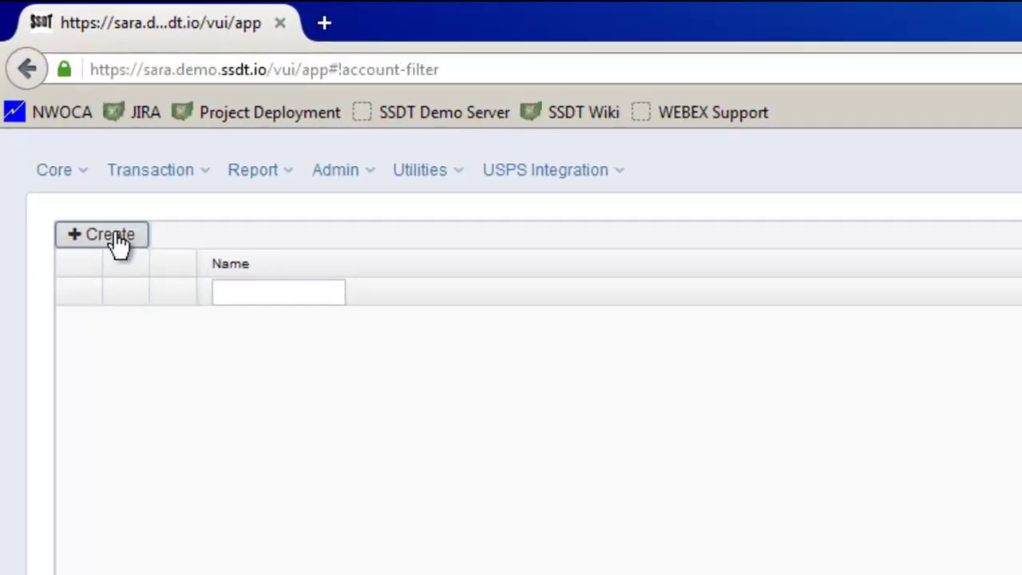
# Create a new account filter named 'HS Secretary' with one blank filter row
pyautogui.click(112, 238)
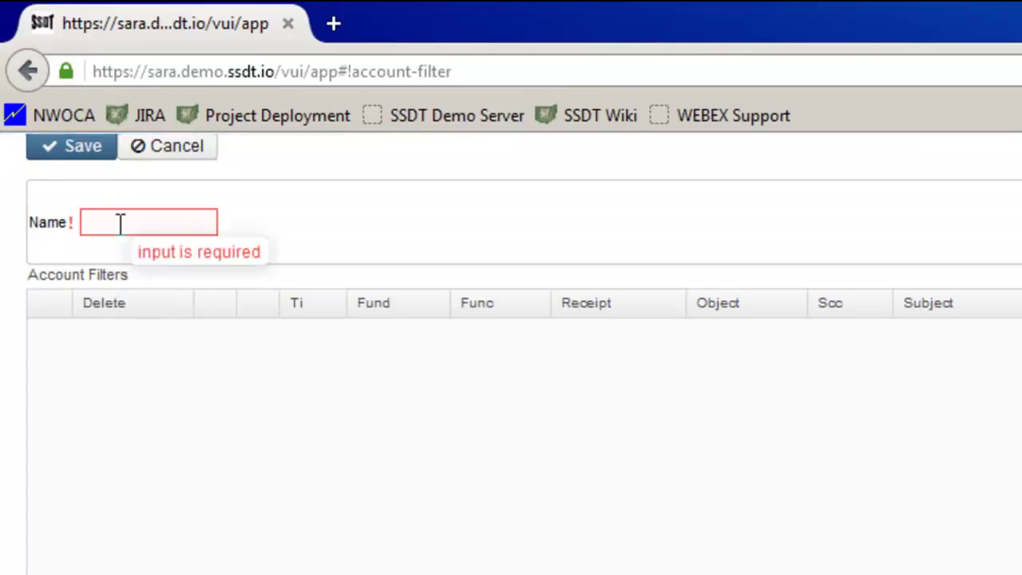
pyautogui.click(120, 222)
pyautogui.write('HS ')
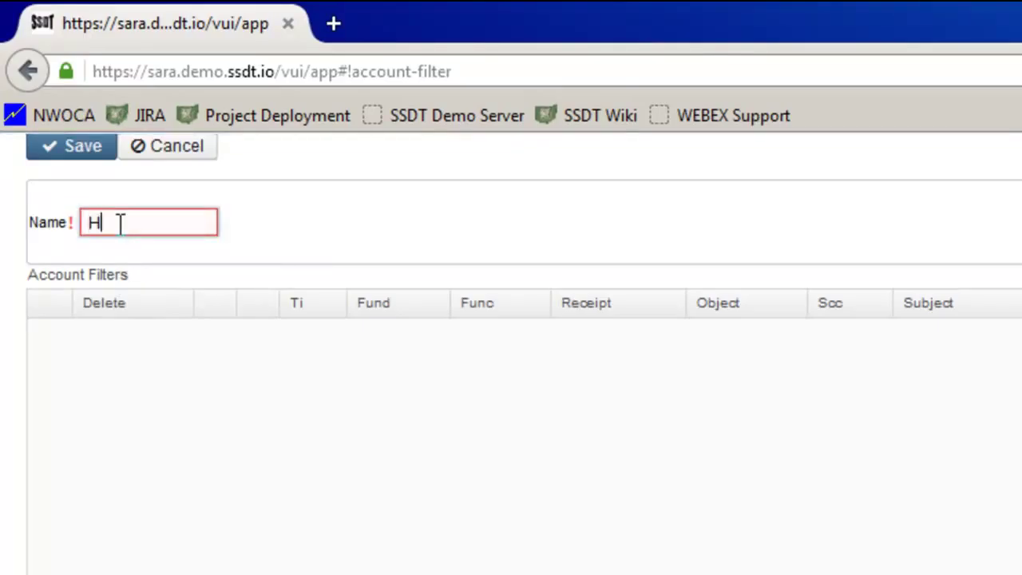
pyautogui.write('Secretary')
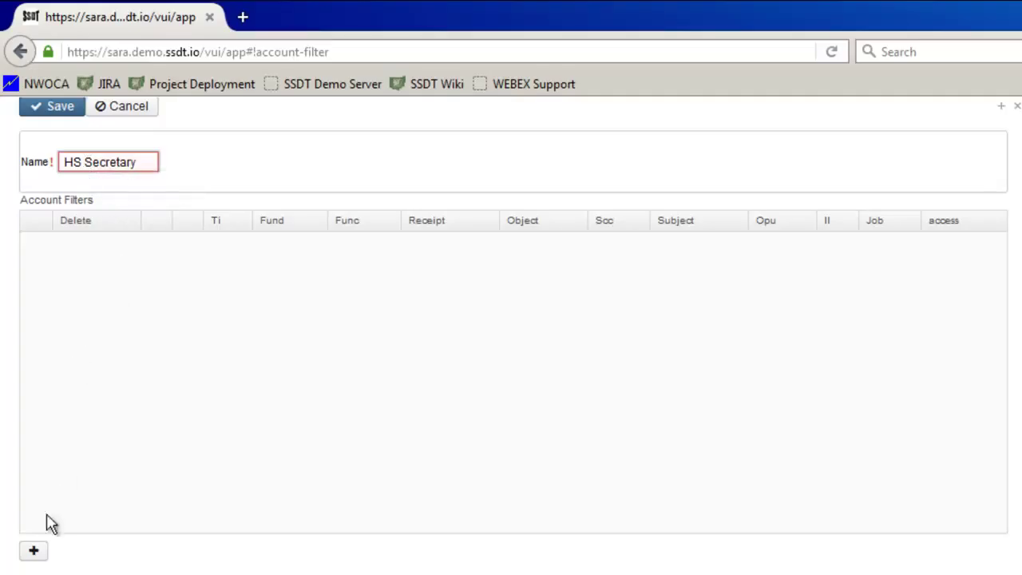
pyautogui.click(37, 551)
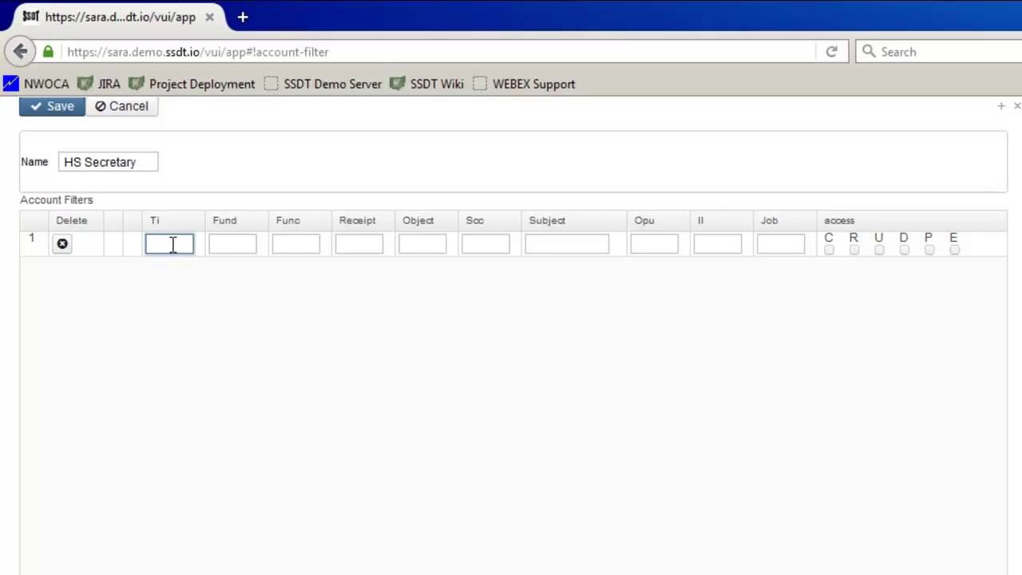
# Enter Ti 02 and Object 1%% in row 1, then add a second filter row
pyautogui.write('02')
pyautogui.press('Tab')
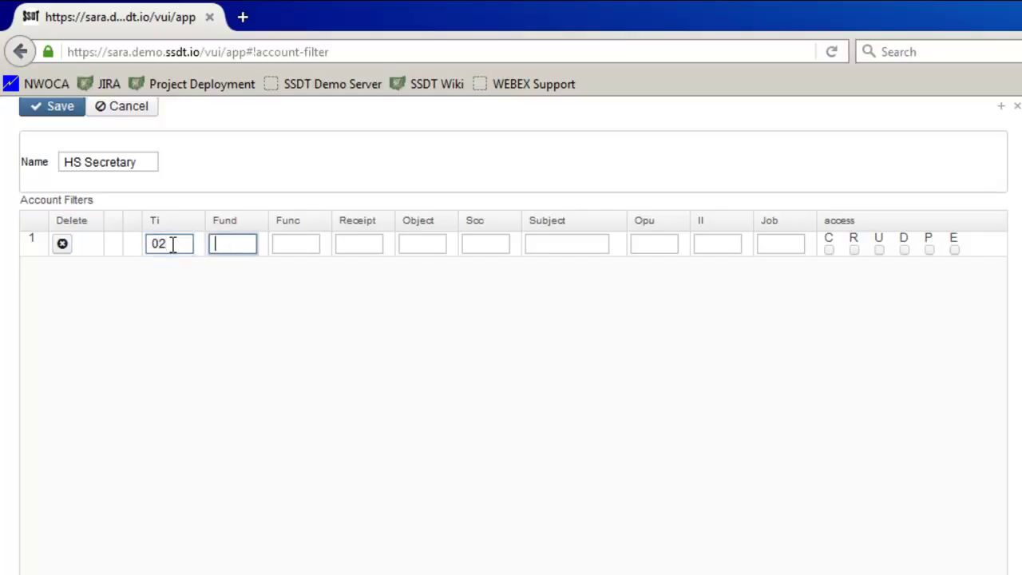
pyautogui.press('Tab')
pyautogui.press('Tab')
pyautogui.press('Tab')
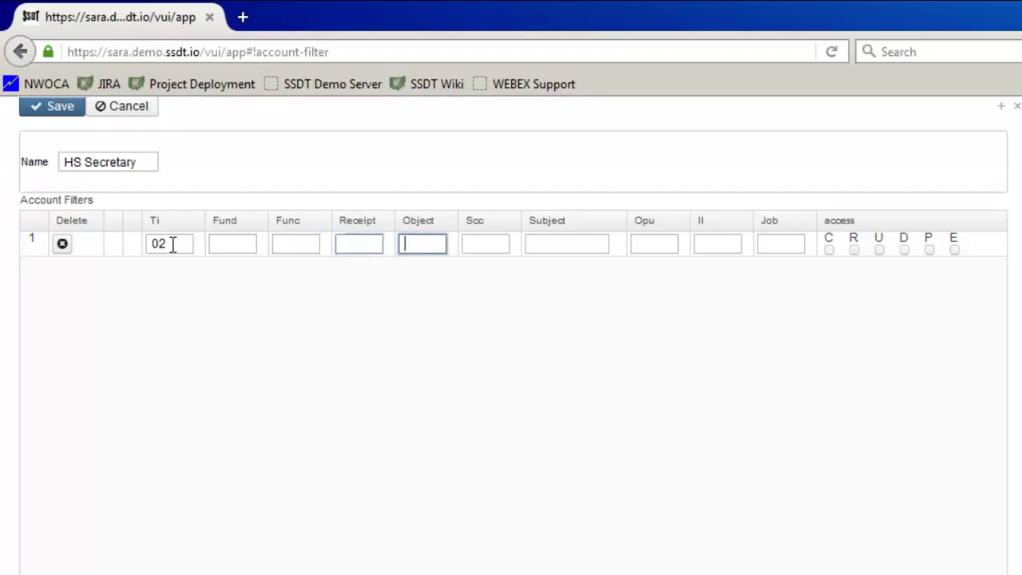
pyautogui.write('1')
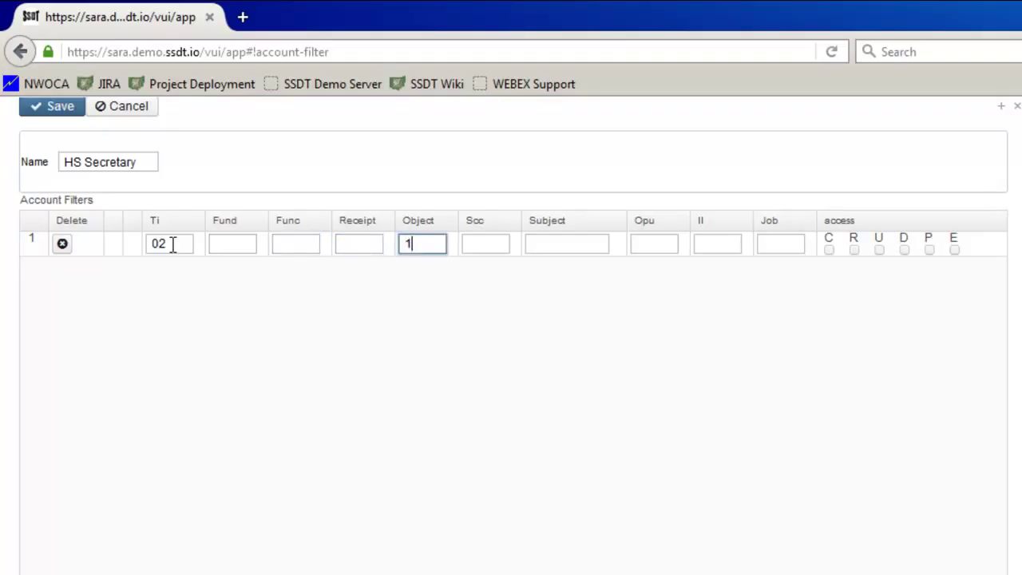
pyautogui.write('%%')
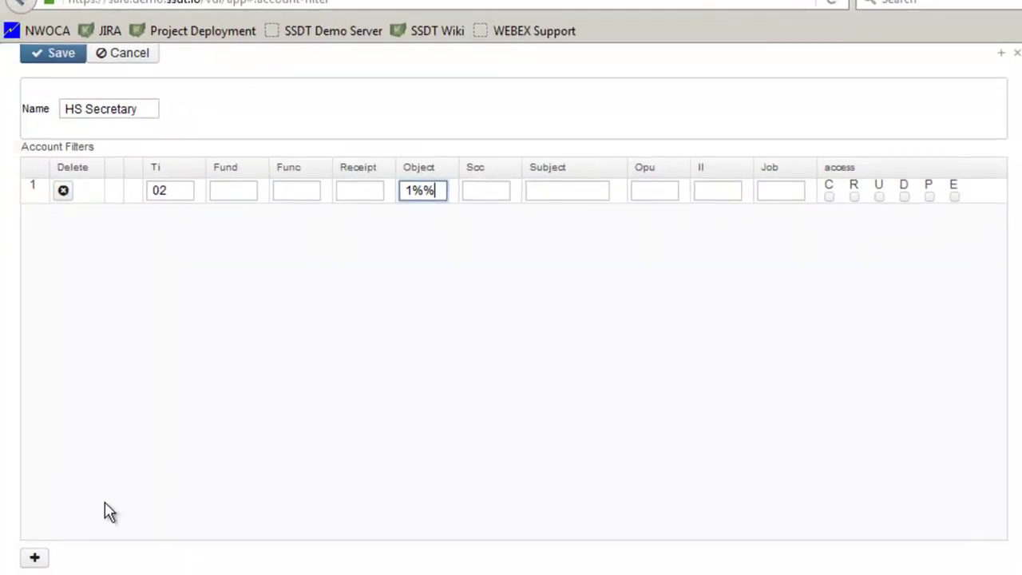
pyautogui.click(34, 559)
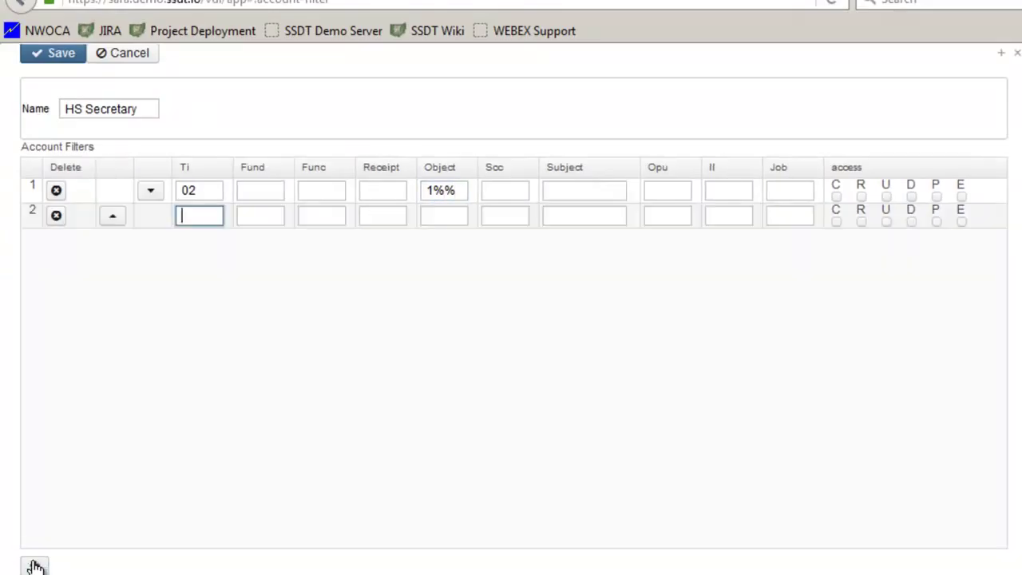
# Fill row 2 with Ti 02 and Object 2%%, then add a third filter row
pyautogui.write('02')
pyautogui.press('Tab')
pyautogui.press('Tab')
pyautogui.press('Tab')
pyautogui.press('Tab')
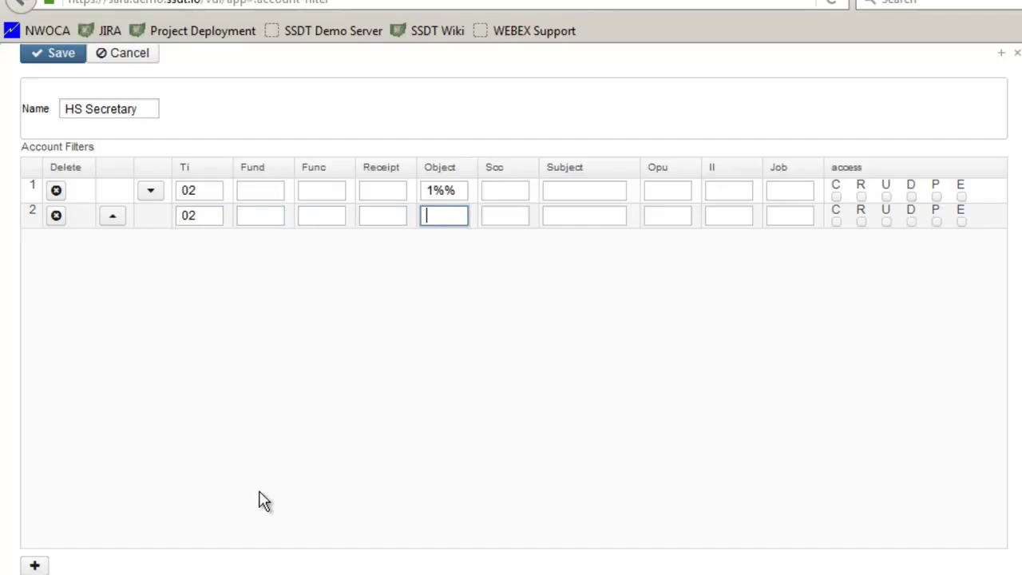
pyautogui.write('2%%')
pyautogui.click(35, 566)
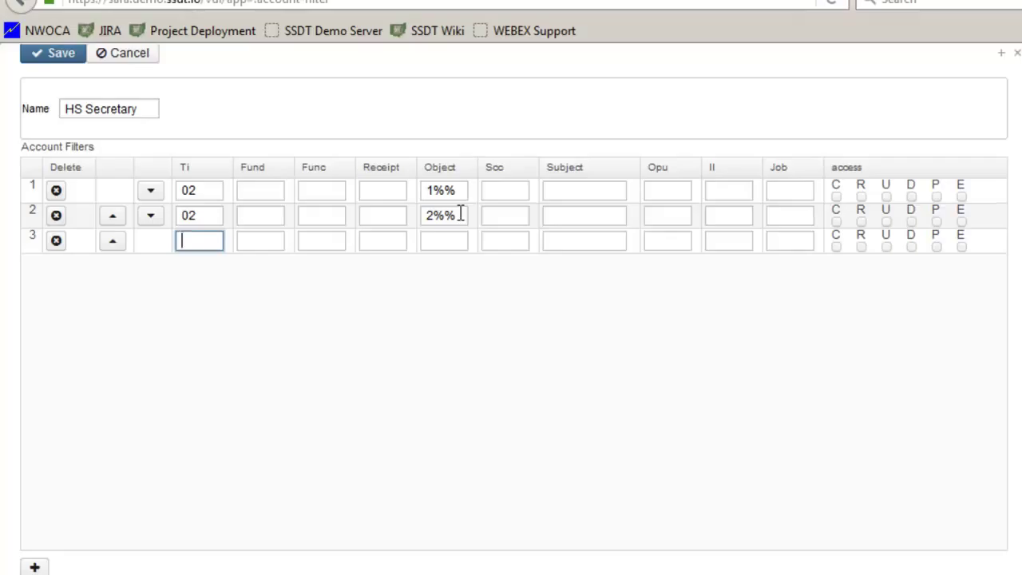
# Set row 3 to Ti 02 and Opu 003 with R and P access checked
pyautogui.write('02')
pyautogui.press('Tab')
pyautogui.press('Tab')
pyautogui.press('Tab')
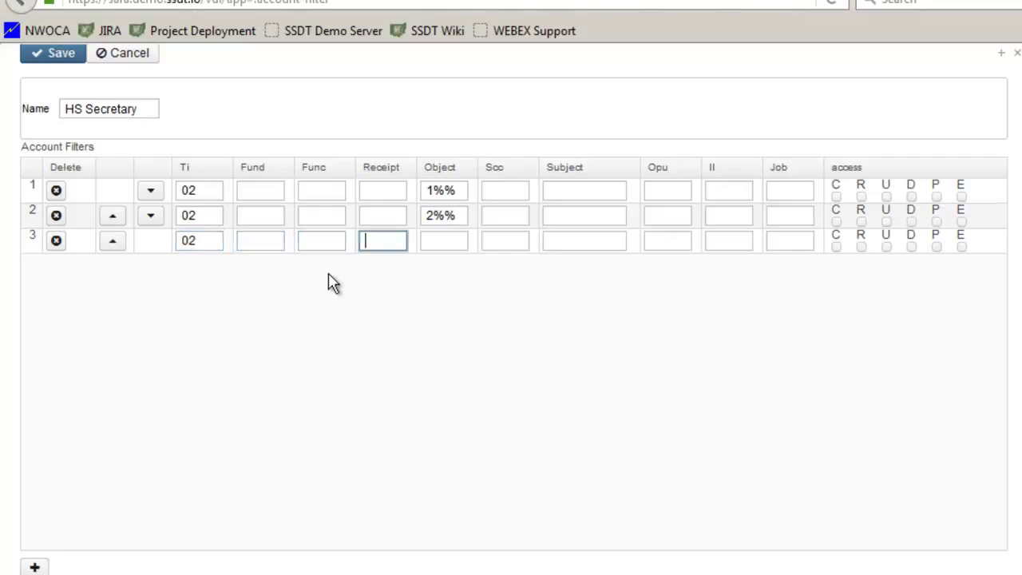
pyautogui.press('Tab')
pyautogui.press('Tab')
pyautogui.press('Tab')
pyautogui.press('Tab')
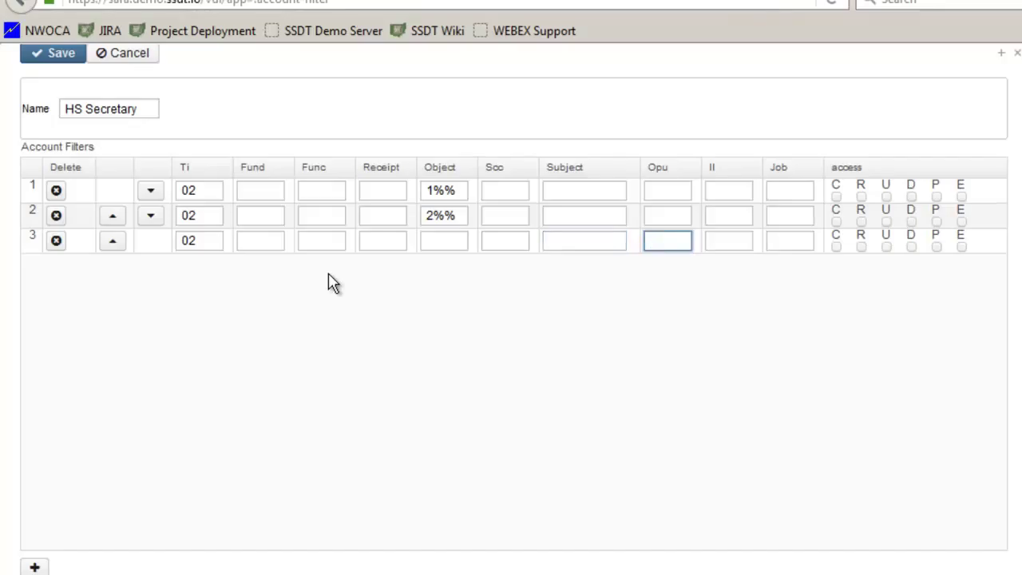
pyautogui.write('003')
pyautogui.click(862, 248)
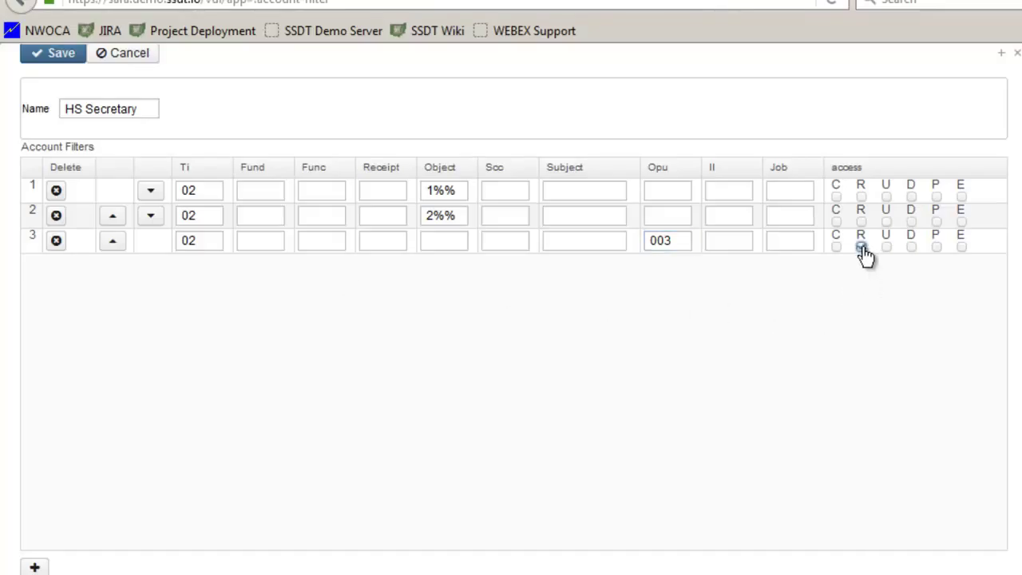
pyautogui.click(938, 248)
# Save the three-row HS Secretary filter so it is listed under Account Filters
pyautogui.click(63, 61)
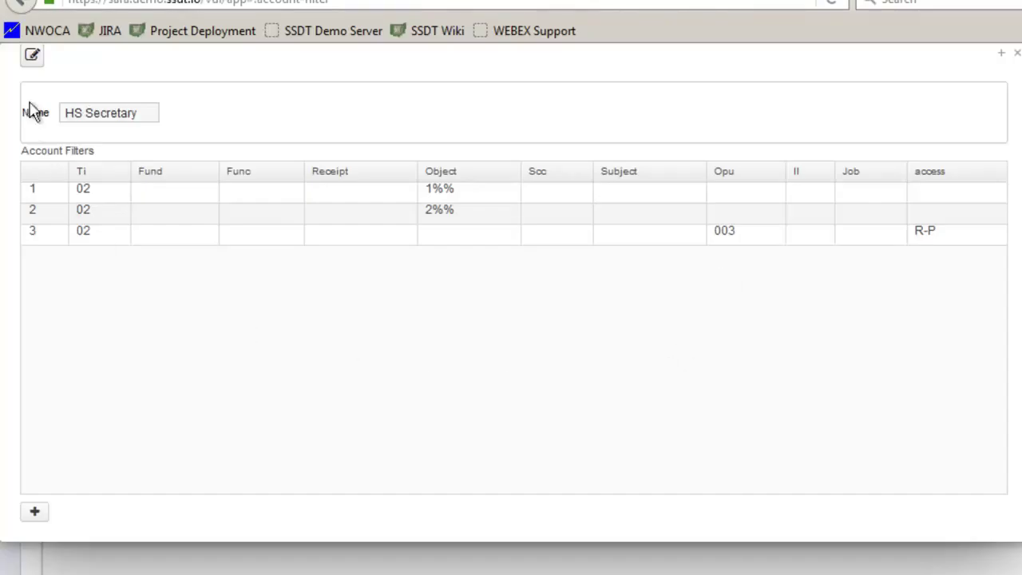
pyautogui.click(32, 55)
# Close the HS Secretary filter panel and reopen the Admin menu
pyautogui.click(1016, 58)
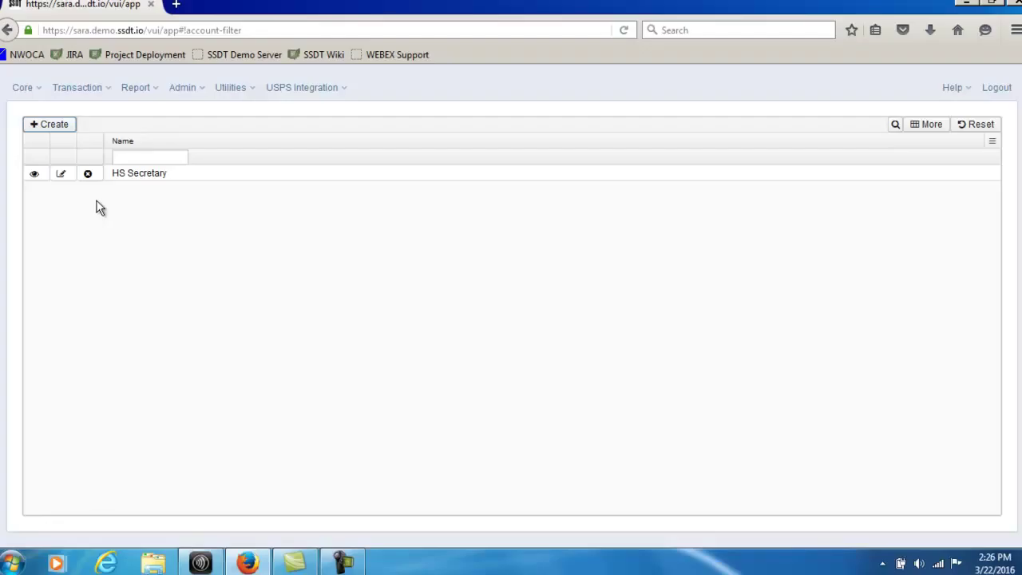
pyautogui.click(202, 94)
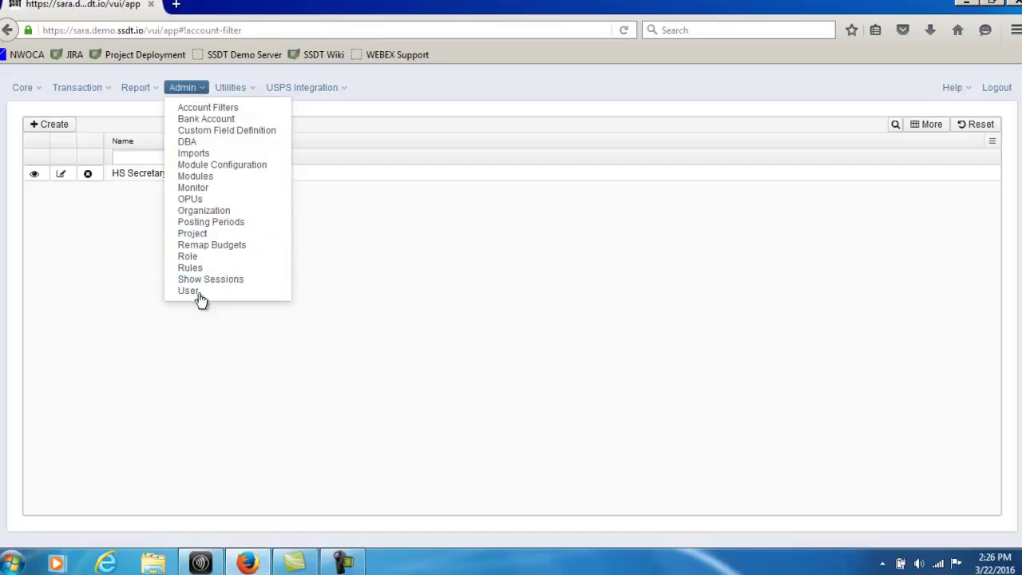